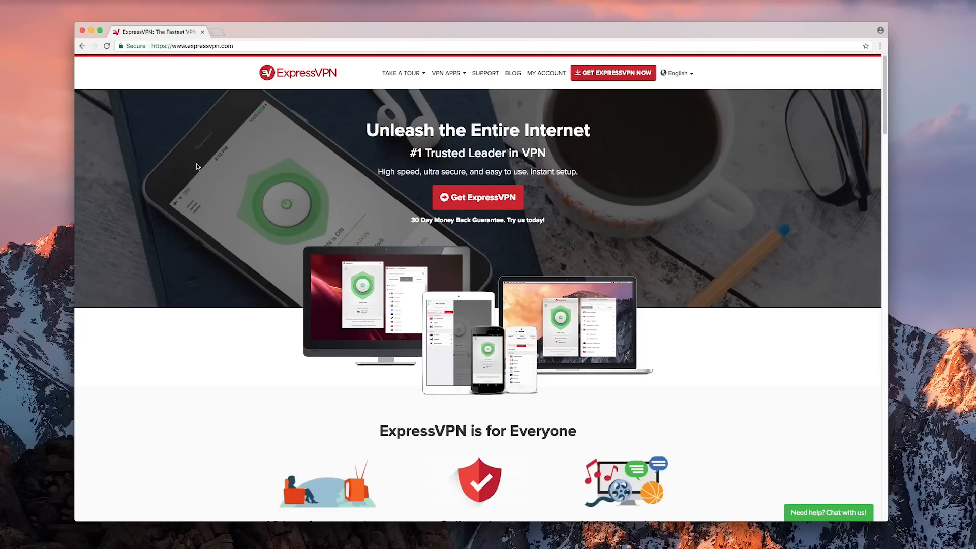
Sign in to the ExpressVPN account via MY ACCOUNT with email and password
click(546, 73)
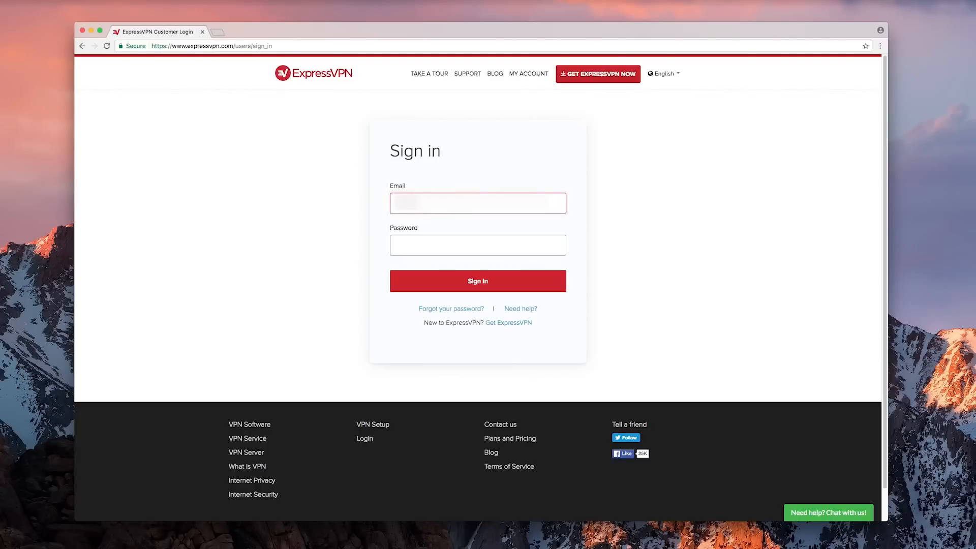
text(email)
key(Tab)
text(passwd)
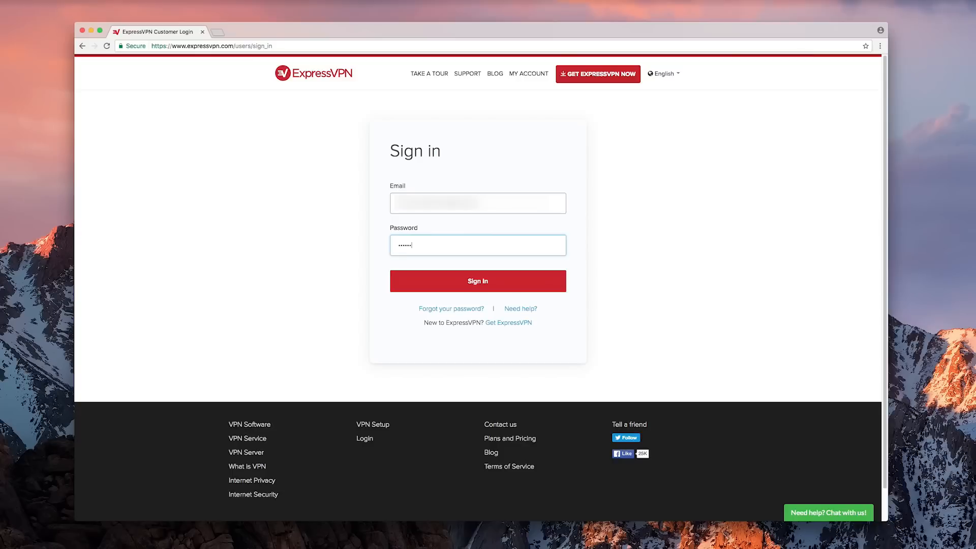
click(467, 282)
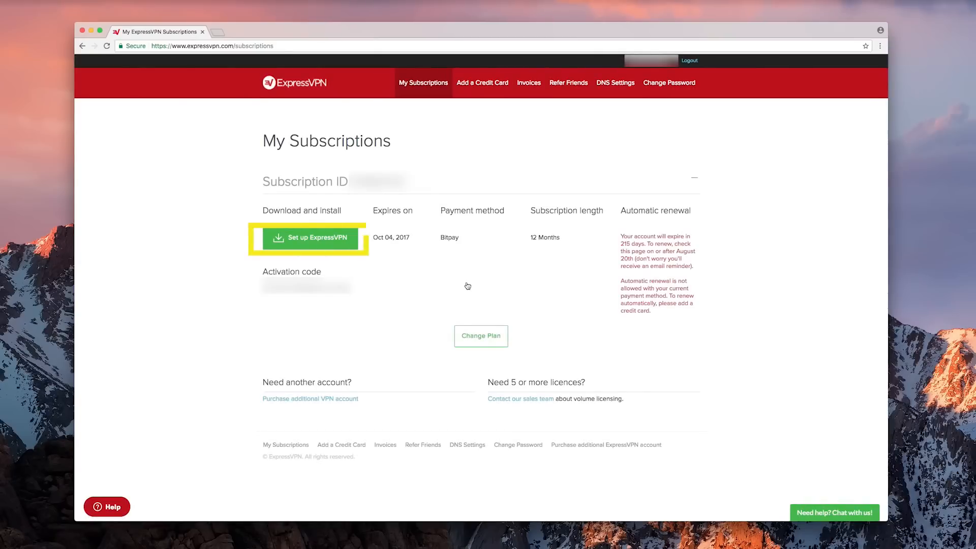
Reach the Manual Config OpenVPN page and expand the Americas location list
click(312, 237)
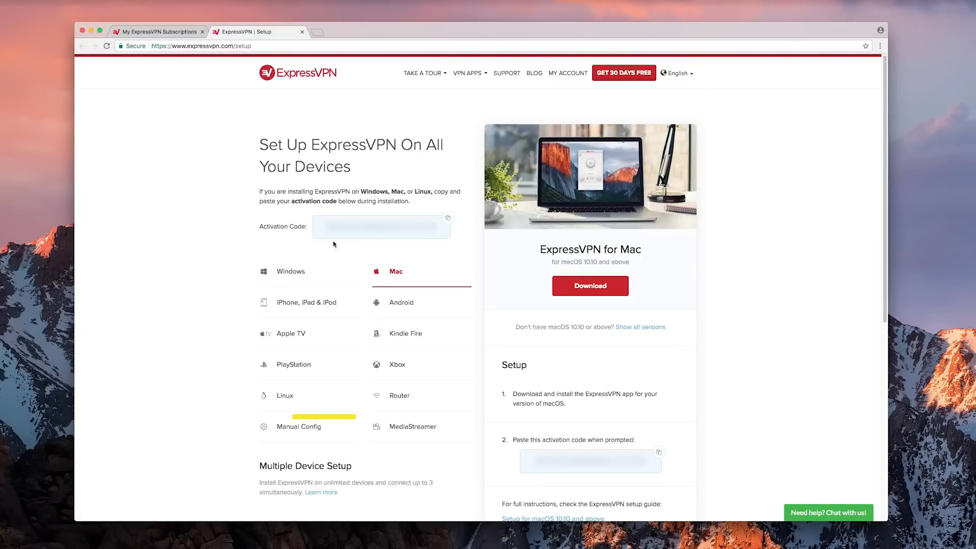
click(317, 428)
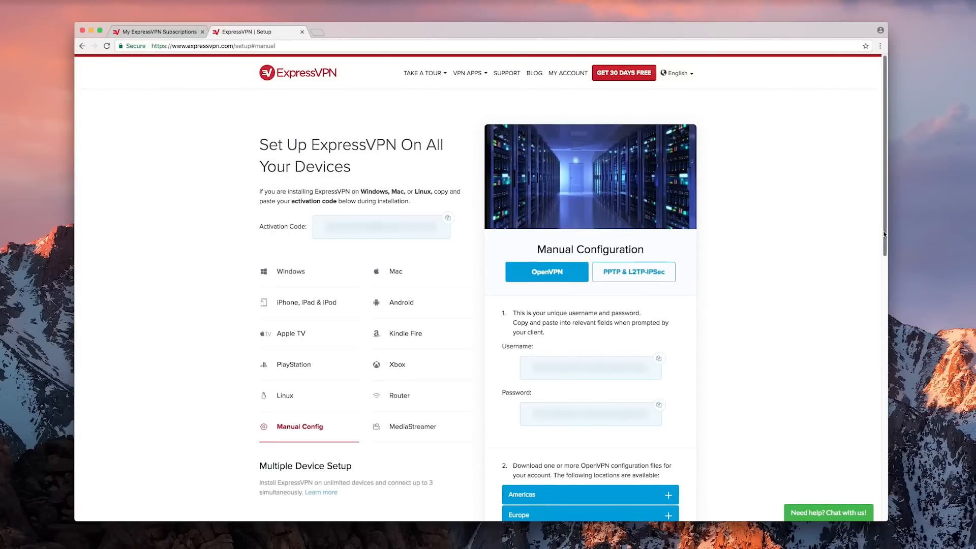
drag(882, 244, 882, 305)
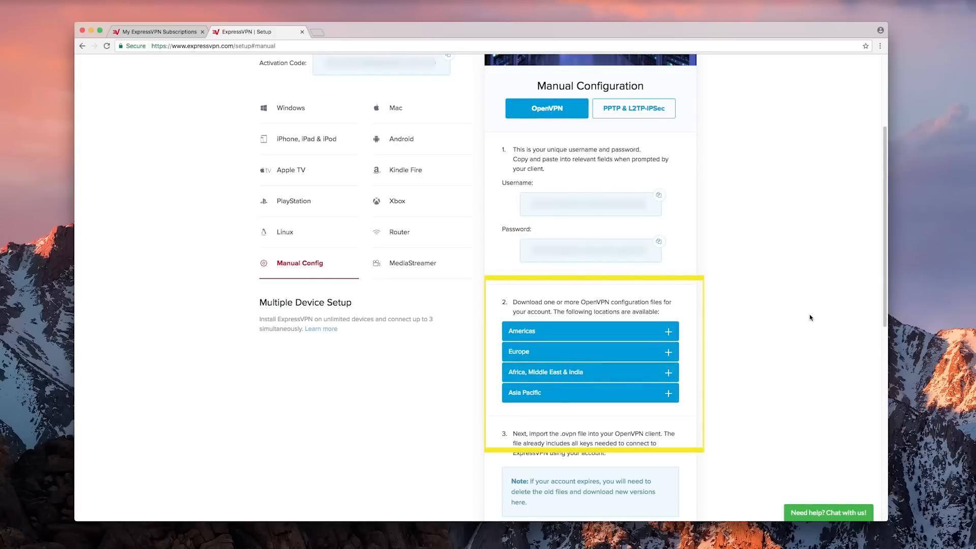
click(667, 331)
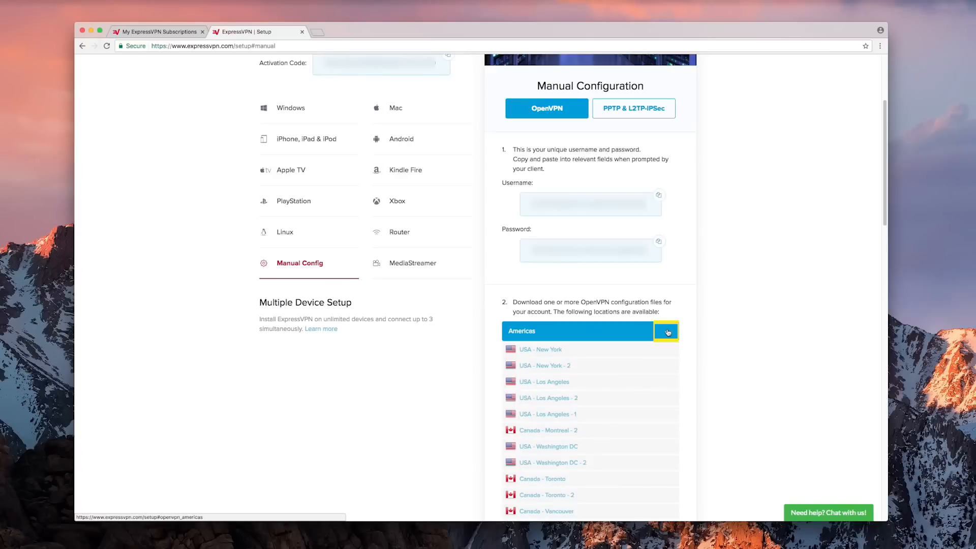
Download the USA - Los Angeles .ovpn file and drop it onto the desktop
click(562, 382)
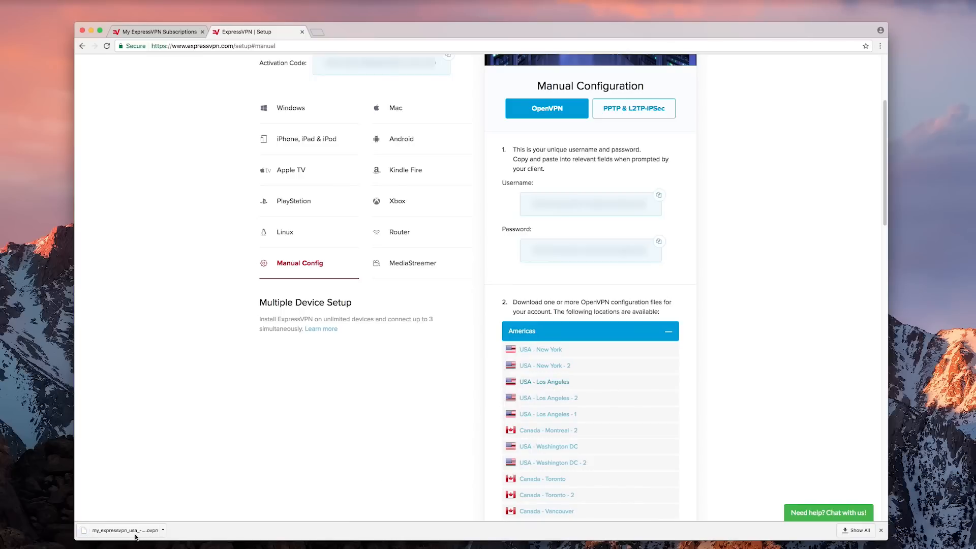
mouse_move(136, 536)
mouse_down()
mouse_move(938, 282)
mouse_move(940, 214)
mouse_up()
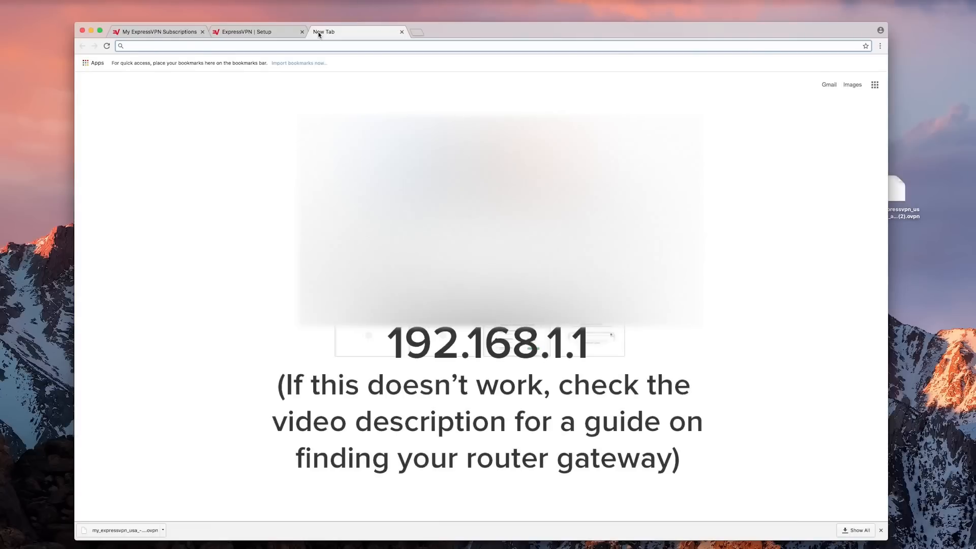
text(192.168.1.1)
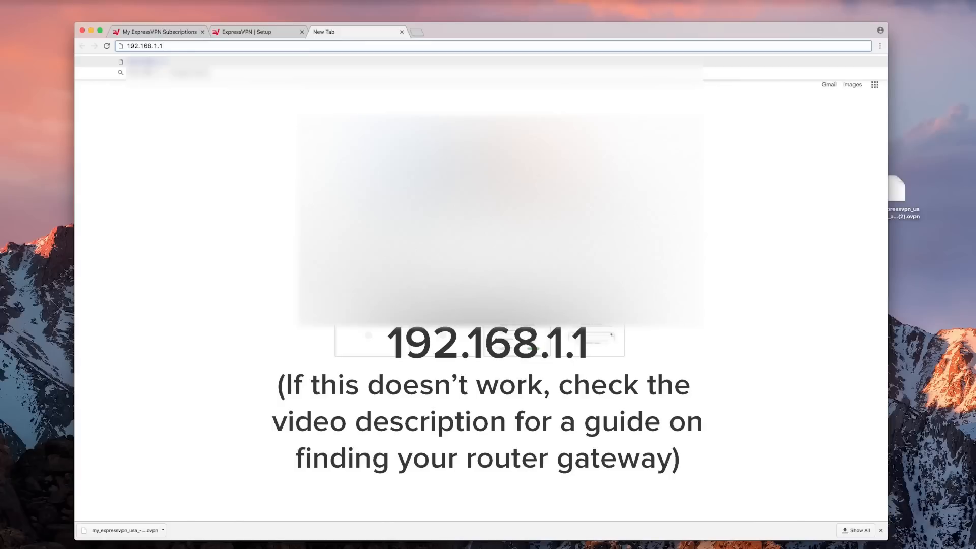
Load the router page at 192.168.1.1 and sign in with the admin credentials
key(Return)
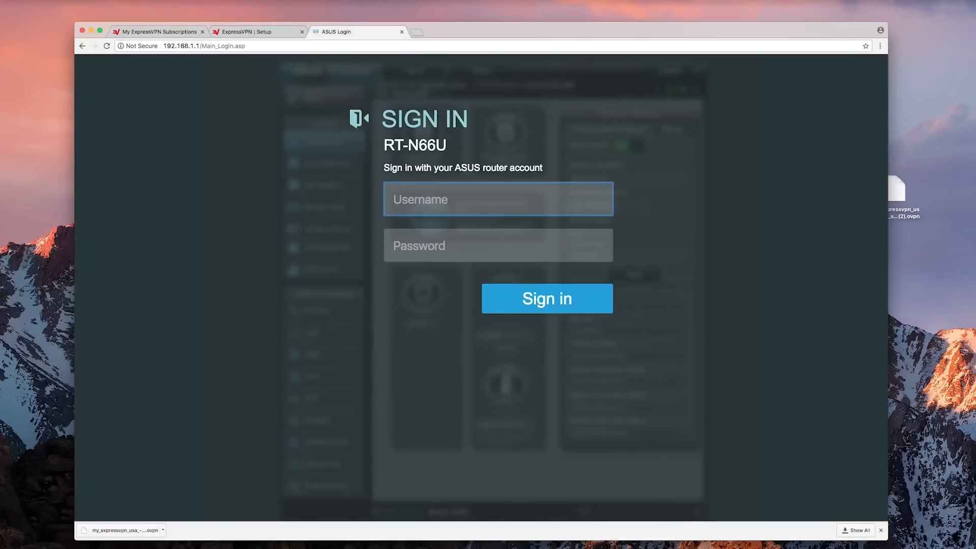
text(admin)
key(Tab)
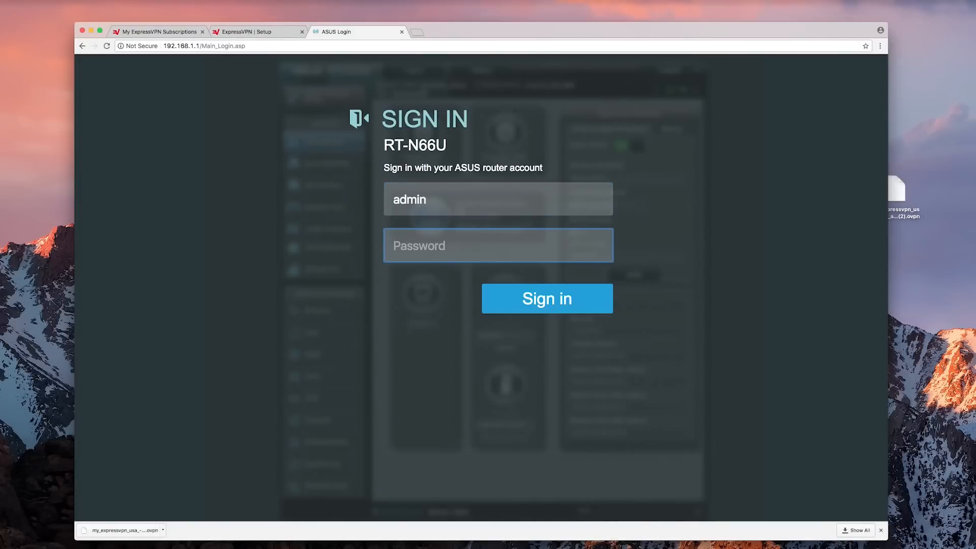
click(530, 297)
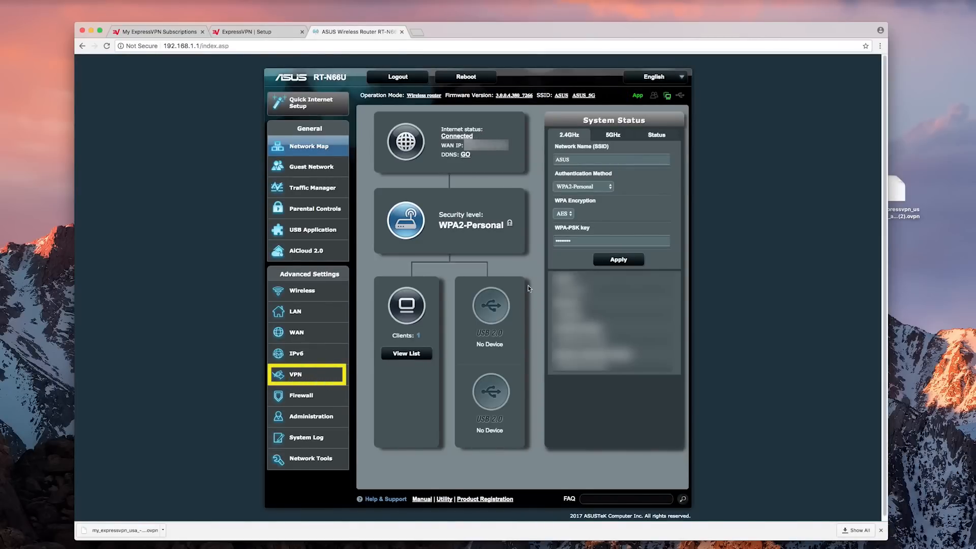
In the router's VPN Client section, start a new profile of type OpenVPN
click(295, 374)
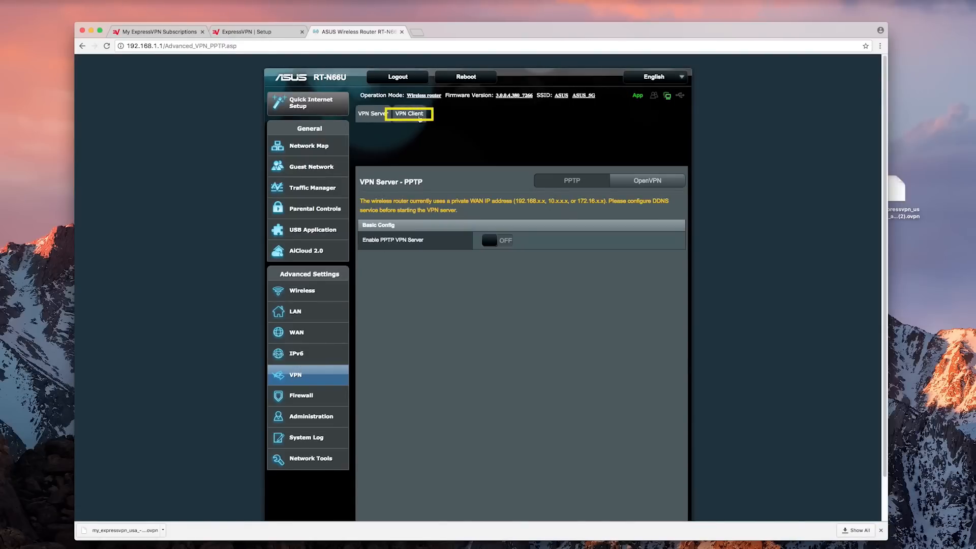
click(412, 114)
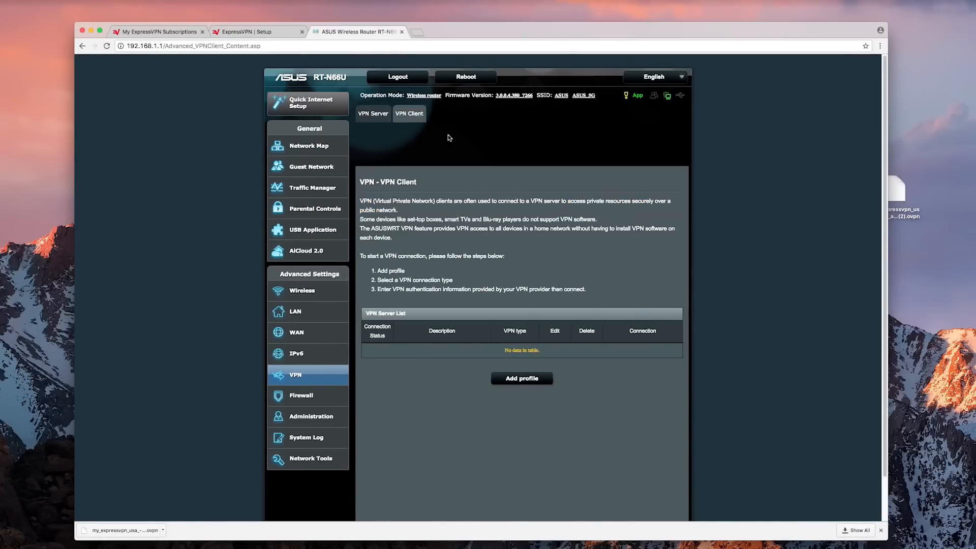
click(519, 378)
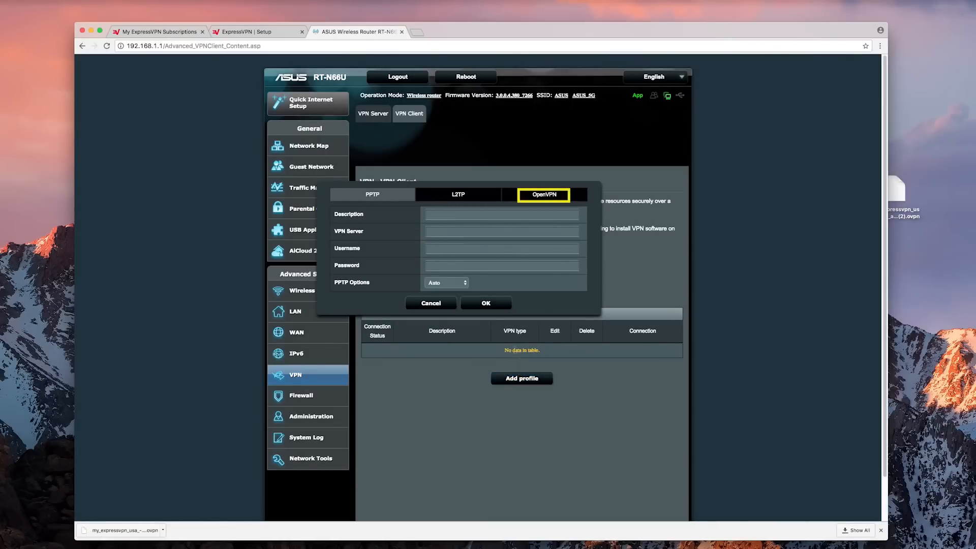
click(534, 194)
Enter 'ExpressVPN Los Angeles' as the profile's description
click(497, 214)
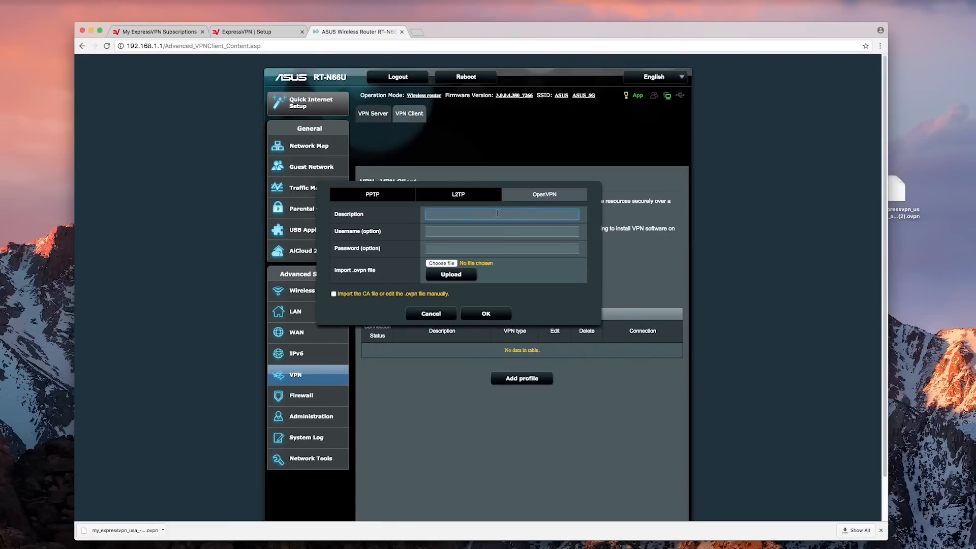
text(ExpressVP)
text(N)
text(Los Angeles)
Copy the ExpressVPN username from the setup page and paste it into the profile's Username field
click(487, 231)
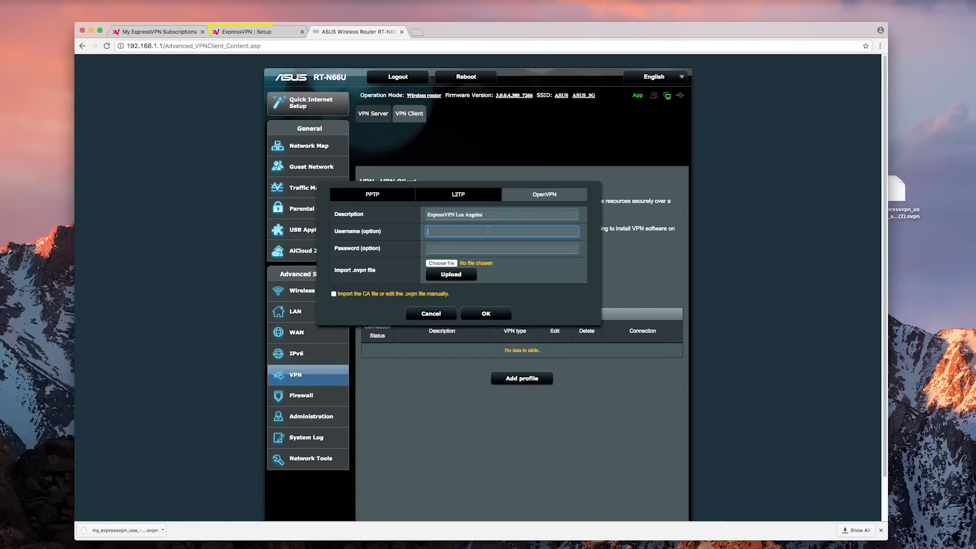
click(248, 31)
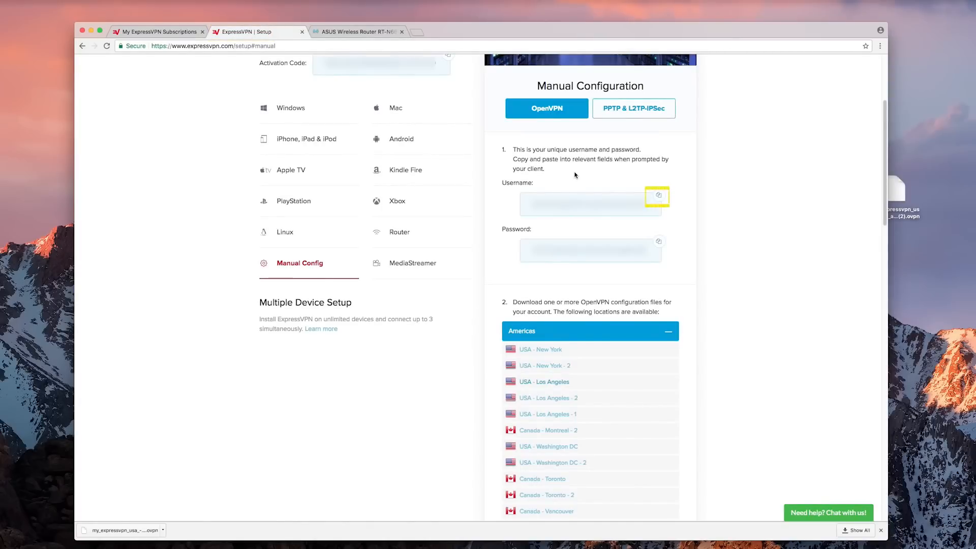
click(658, 196)
click(358, 32)
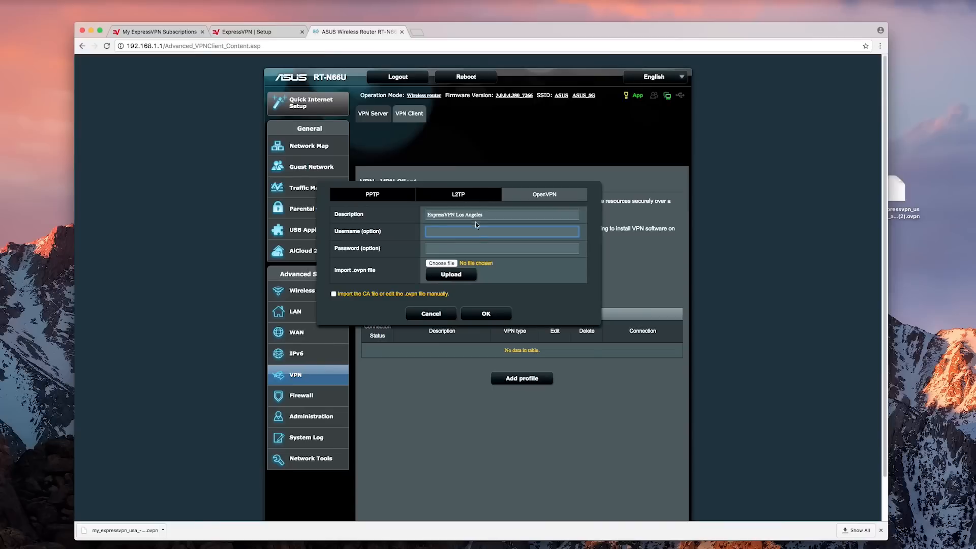
click(501, 231)
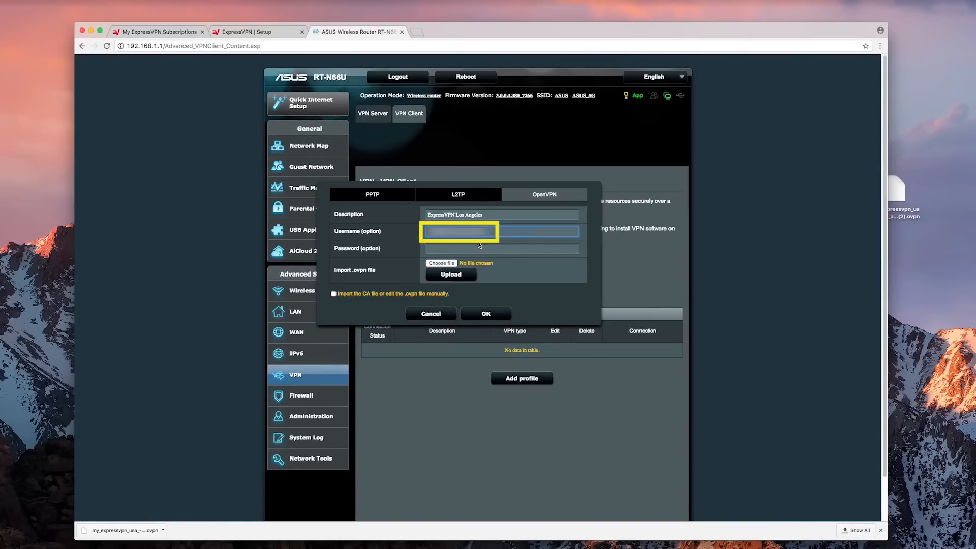
key(super+v)
Copy the ExpressVPN password from the setup page and paste it into the profile's Password field
click(501, 248)
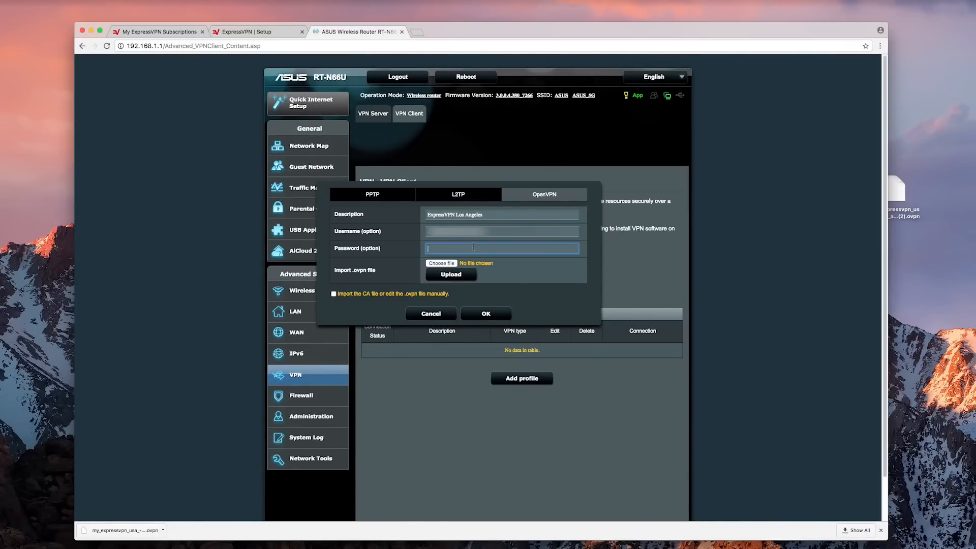
click(264, 30)
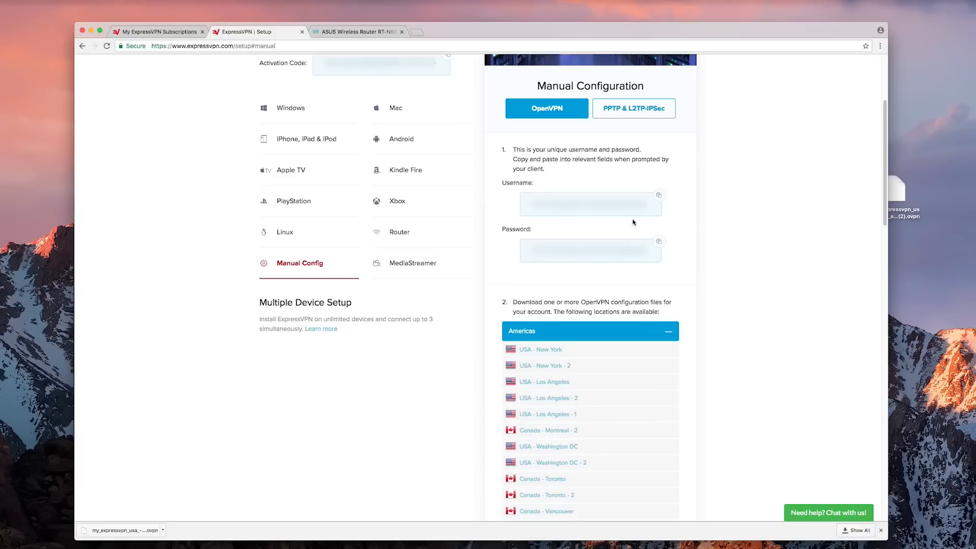
click(659, 242)
click(353, 31)
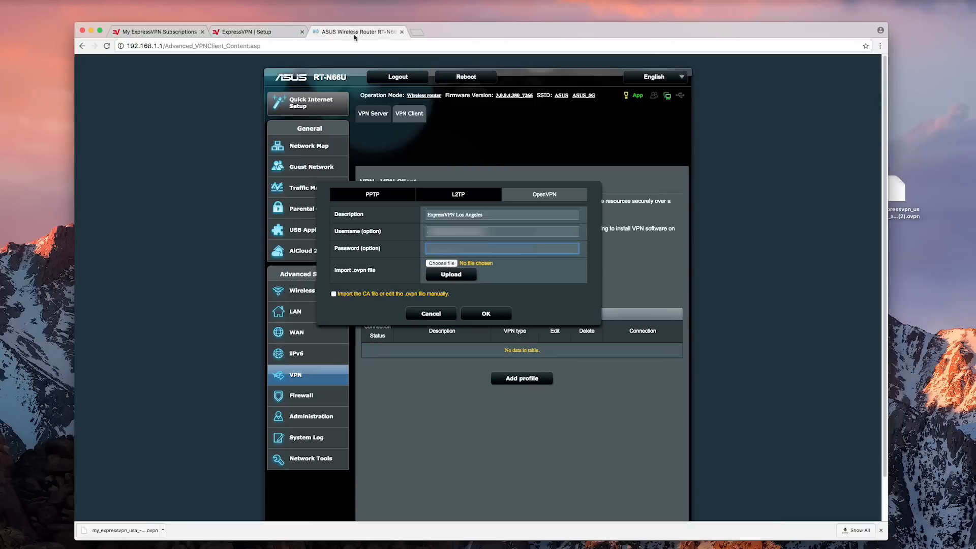
key(super+v)
Upload the Los Angeles .ovpn file from the desktop and save the profile to the VPN Server List
click(439, 262)
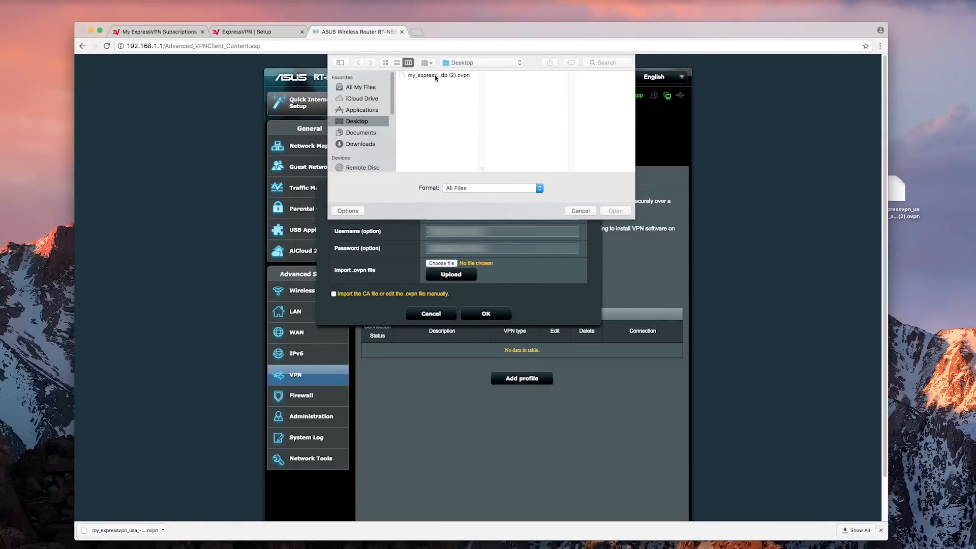
click(437, 75)
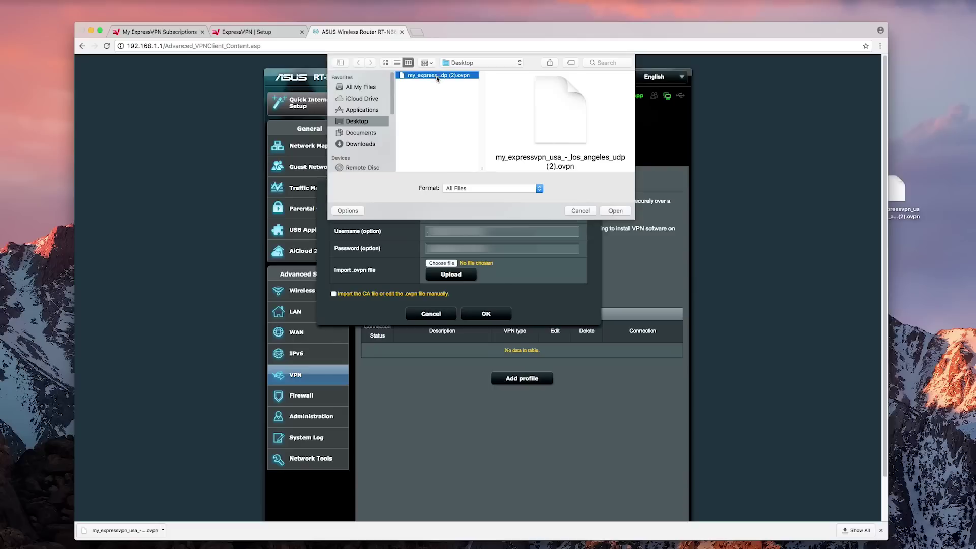
click(614, 211)
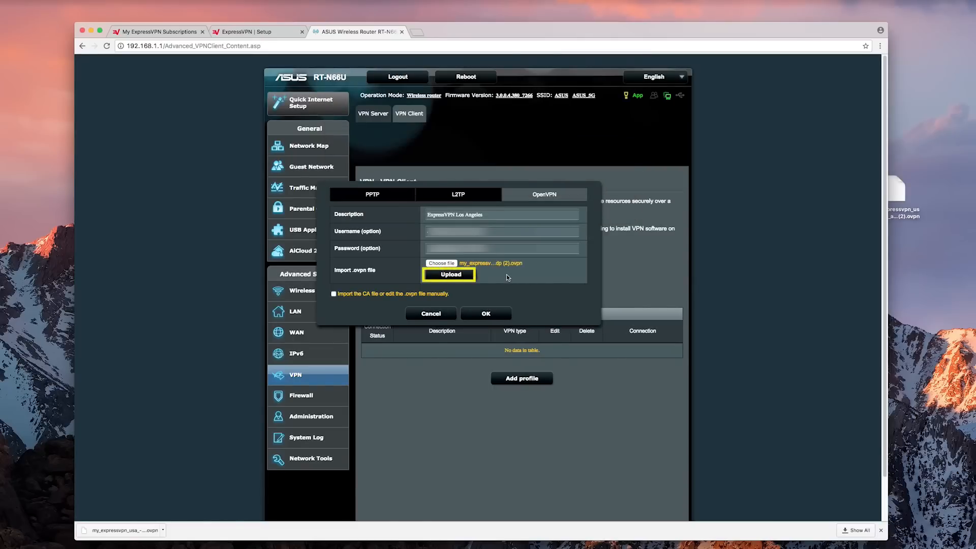
click(451, 273)
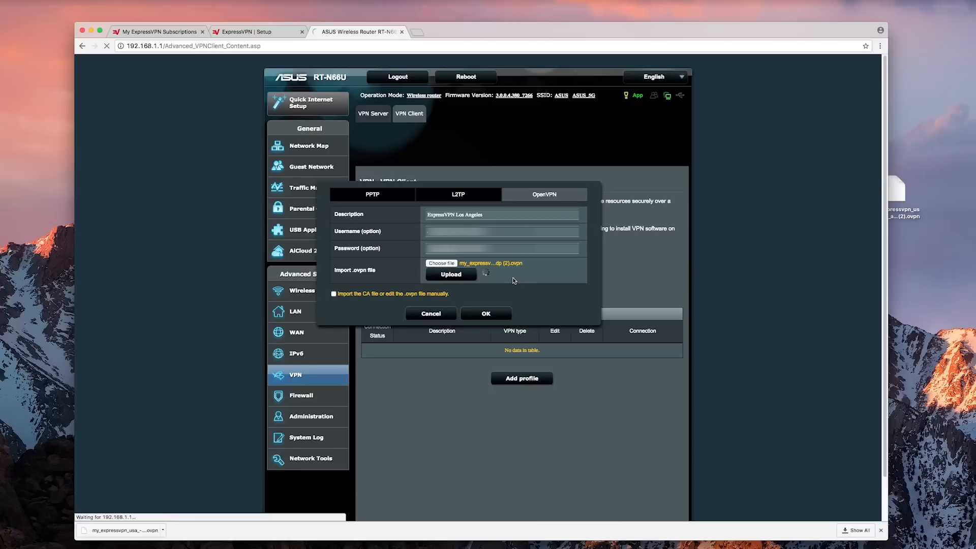
click(486, 313)
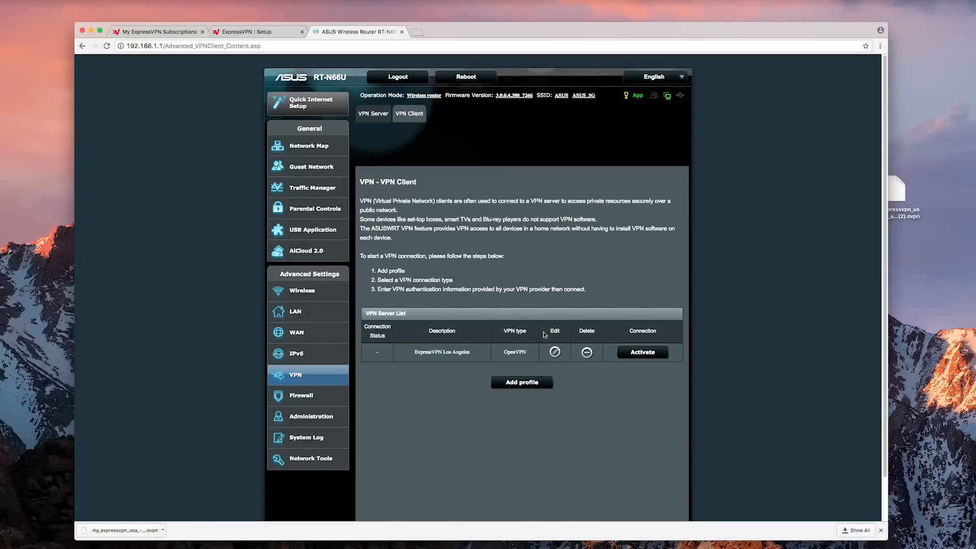
Activate the ExpressVPN Los Angeles profile, then load expressvpn.com/what-is-my-ip in a new tab
click(644, 354)
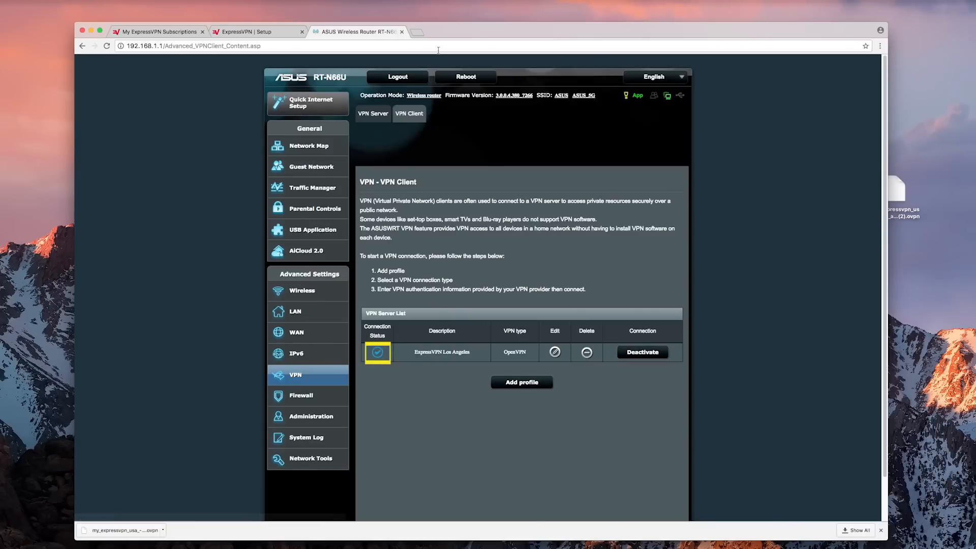
click(418, 32)
text(expressvpn.com/what-is-my-ip)
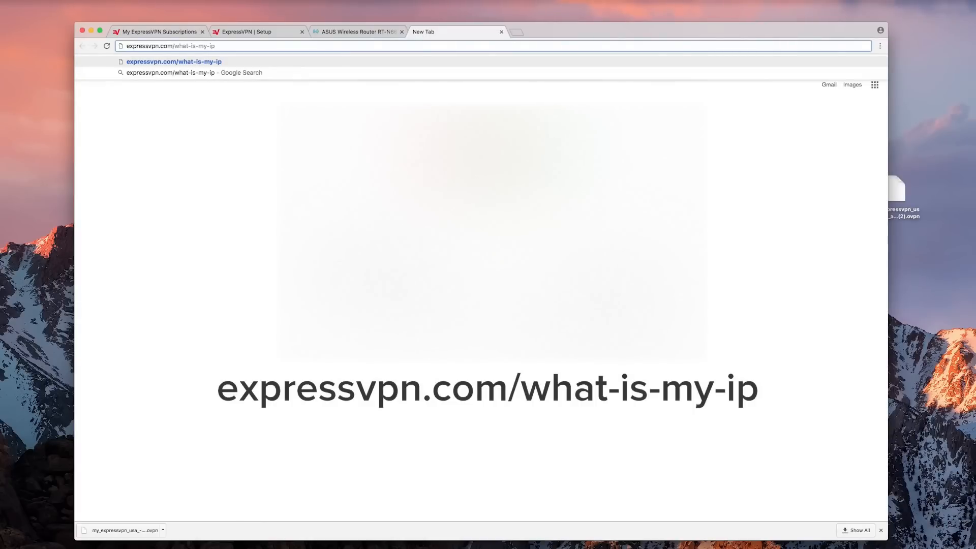
key(Return)
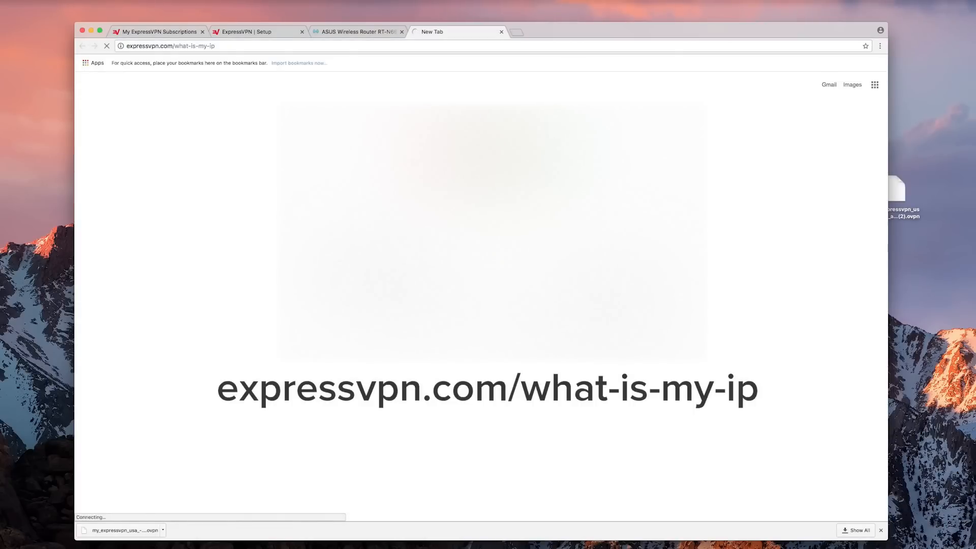